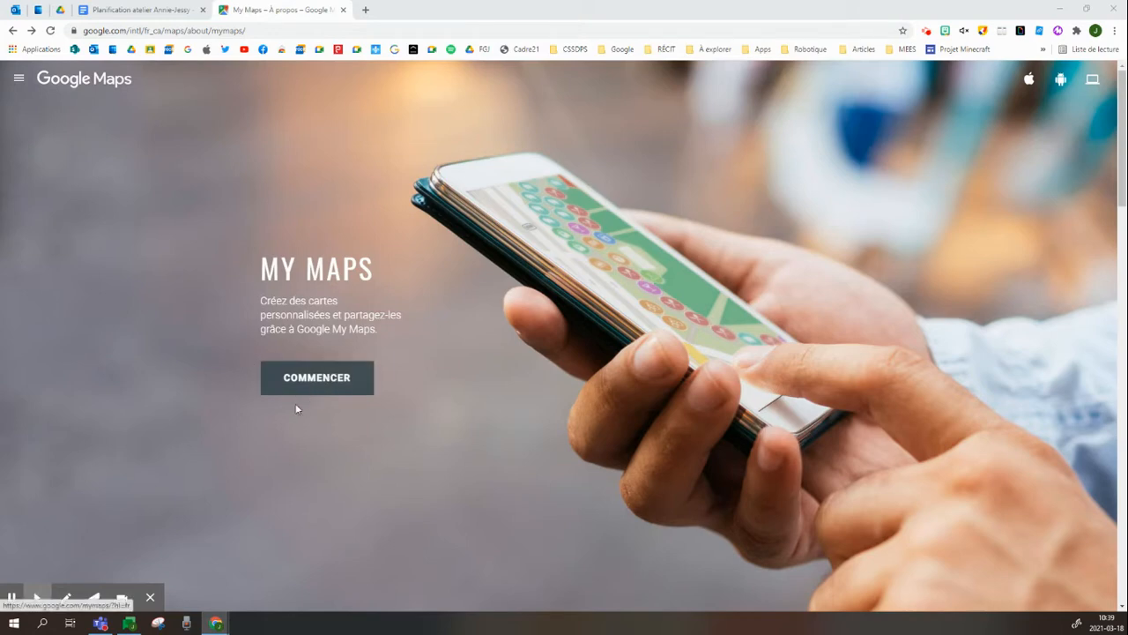
- Start Google My Maps and create a new map
click(324, 386)
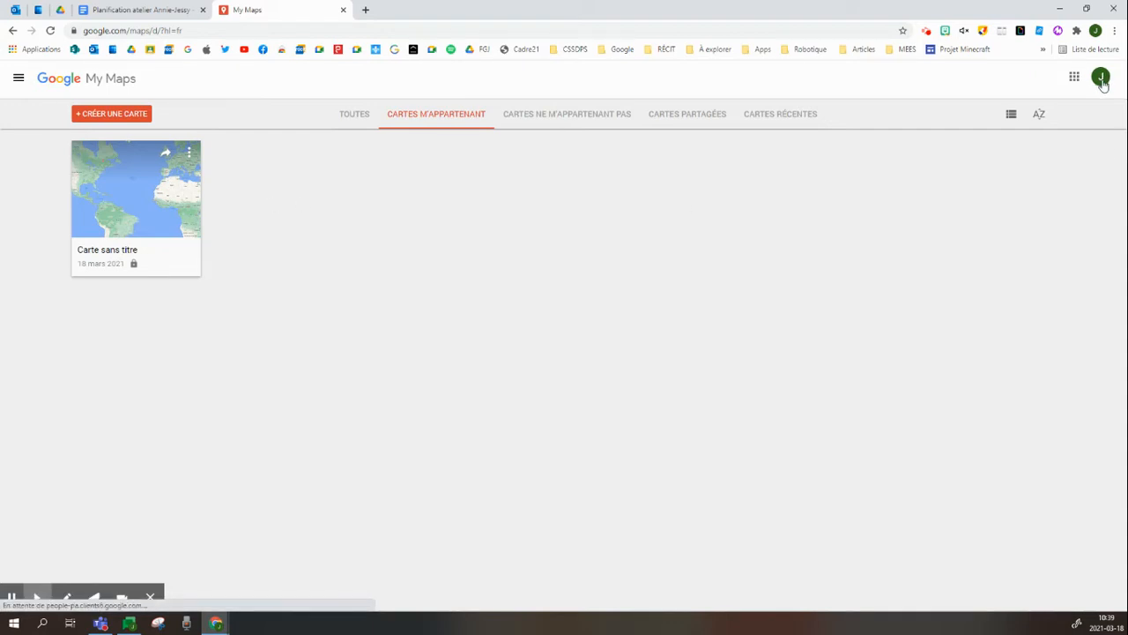
click(114, 117)
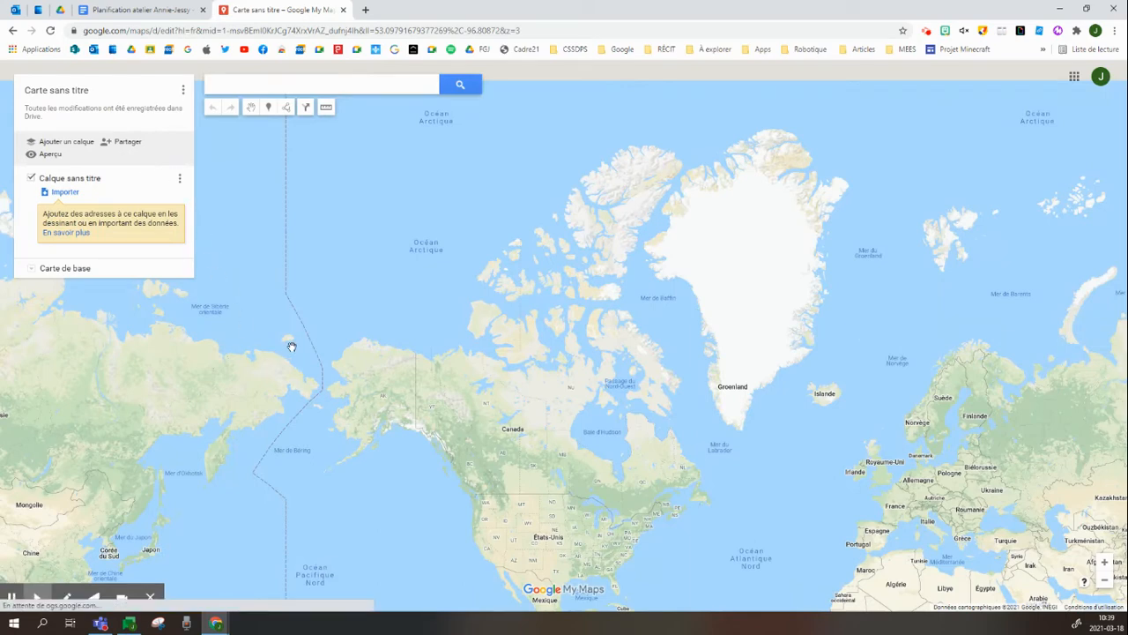
- Explore the world map across the Atlantic to Africa, adjusting the zoom until Kenya and its neighbouring countries are in view
drag(464, 408, 409, 259)
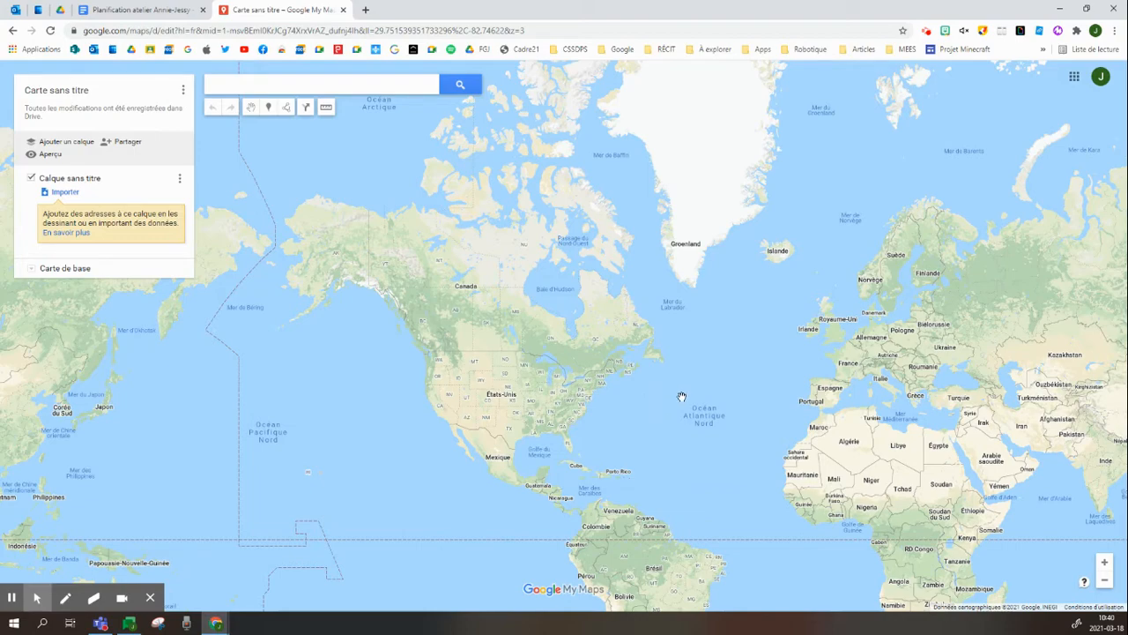
drag(710, 468, 344, 355)
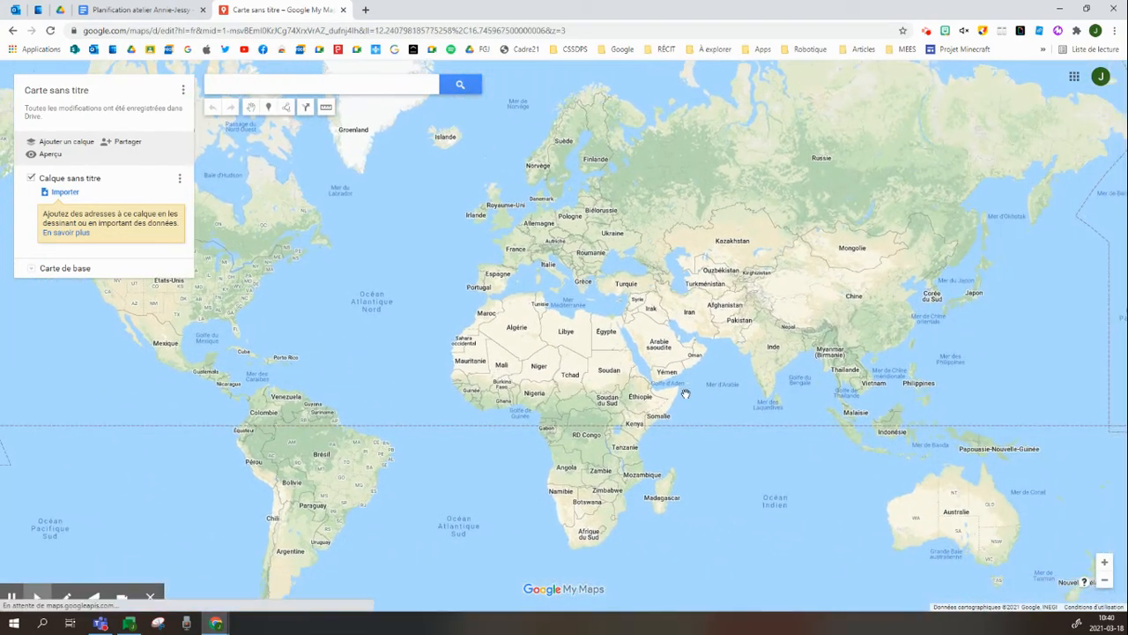
click(1105, 562)
click(1104, 561)
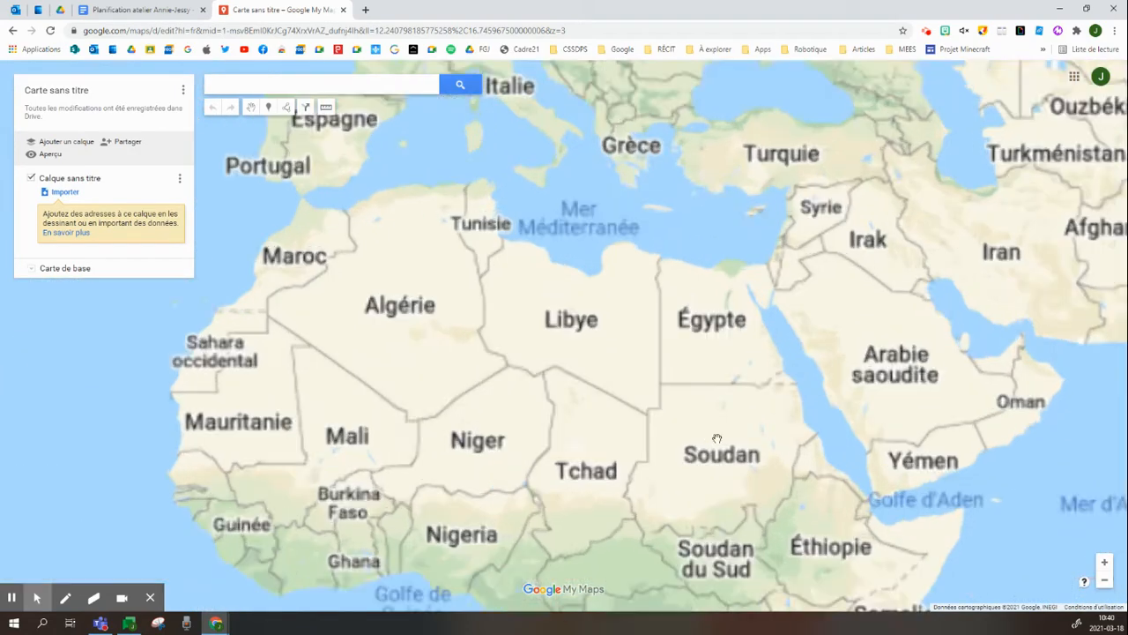
drag(718, 438, 549, 308)
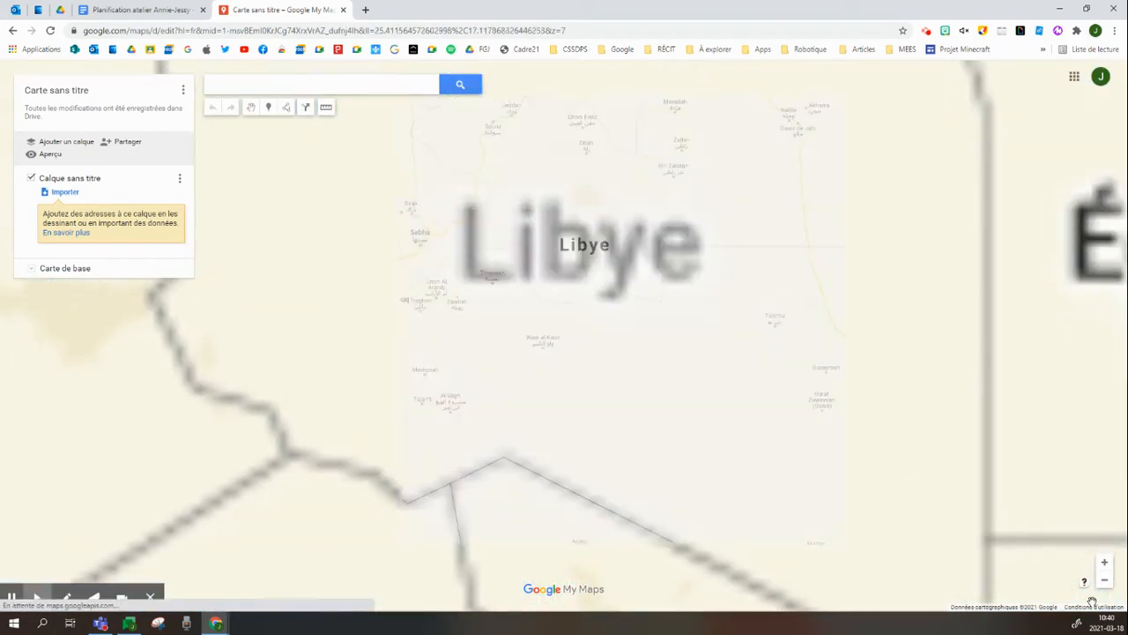
click(1105, 580)
click(1105, 580)
click(1105, 580)
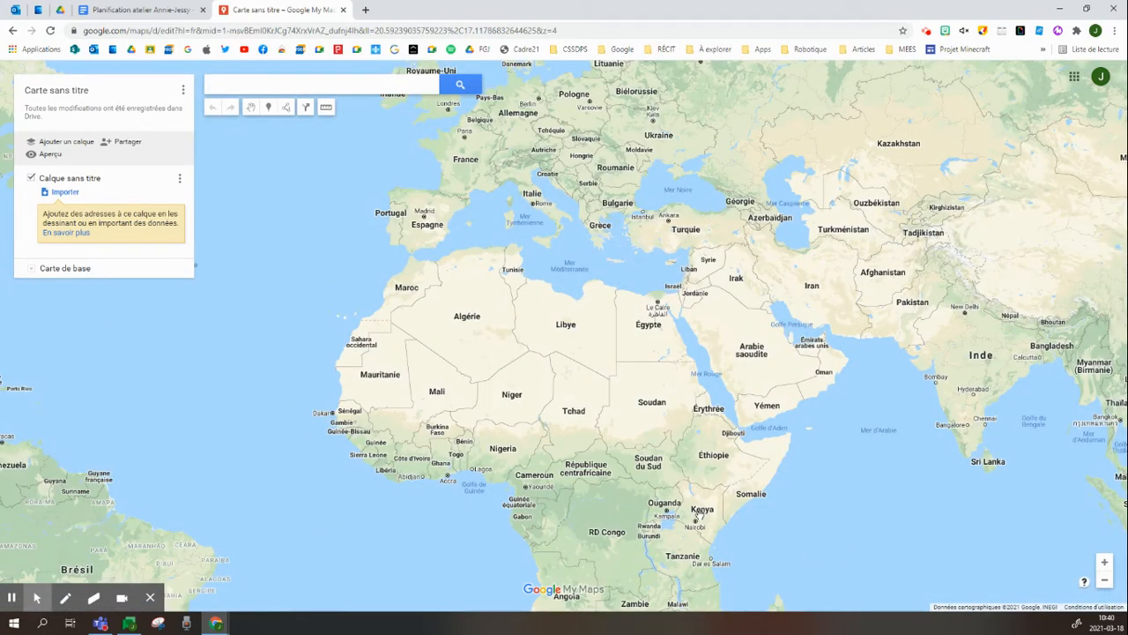
click(700, 509)
- Place a marker on Kenya in East Africa and title it "Kenya"
click(269, 108)
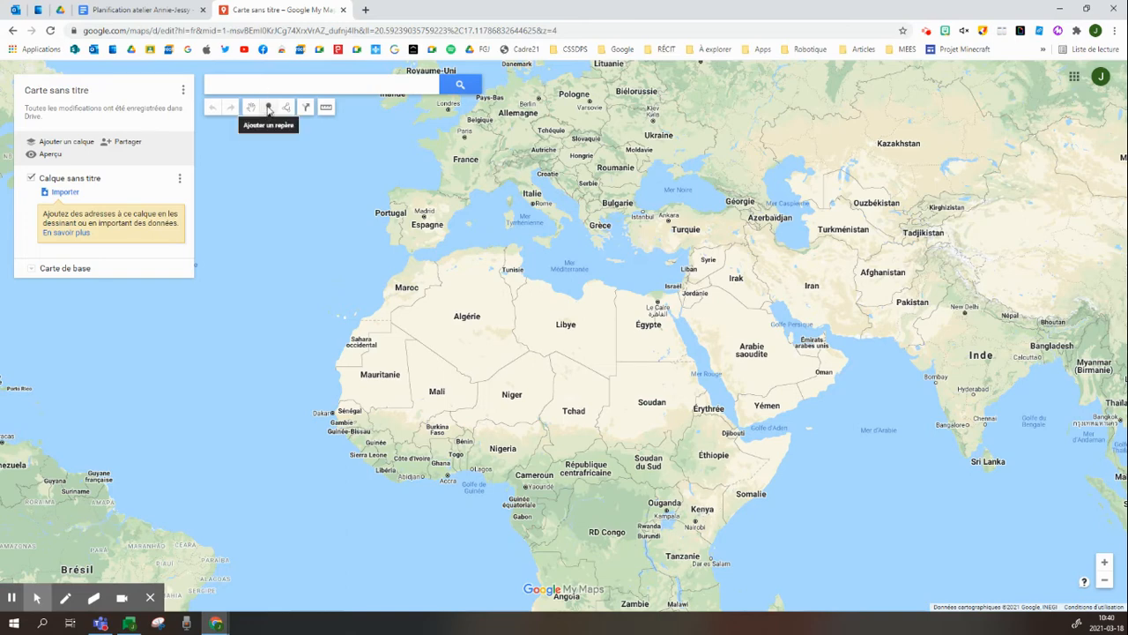
click(269, 108)
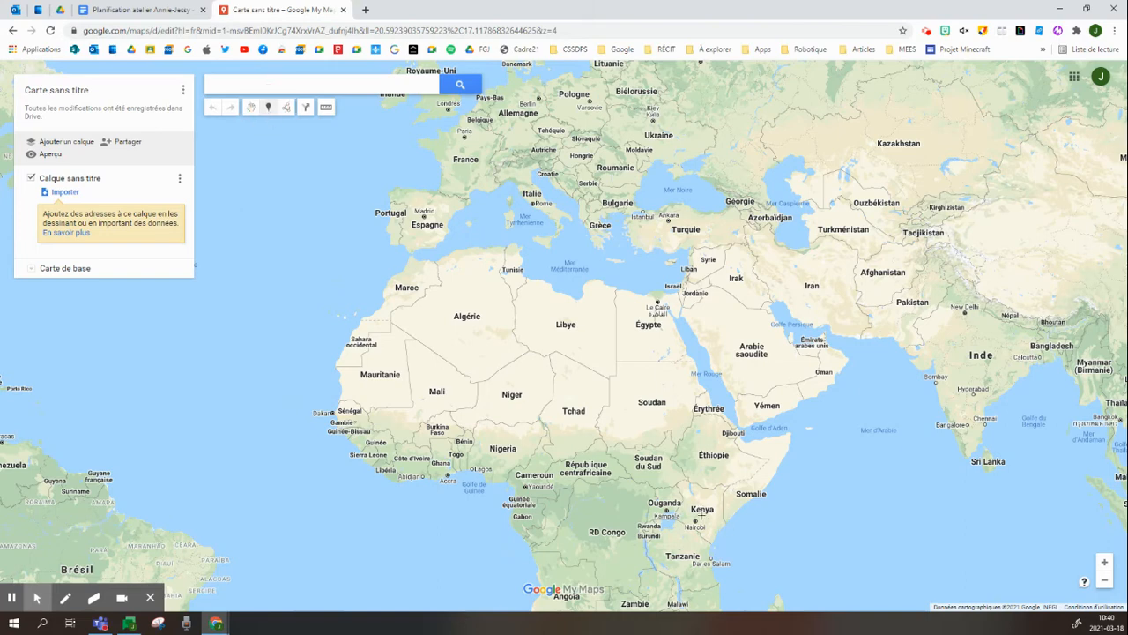
click(702, 514)
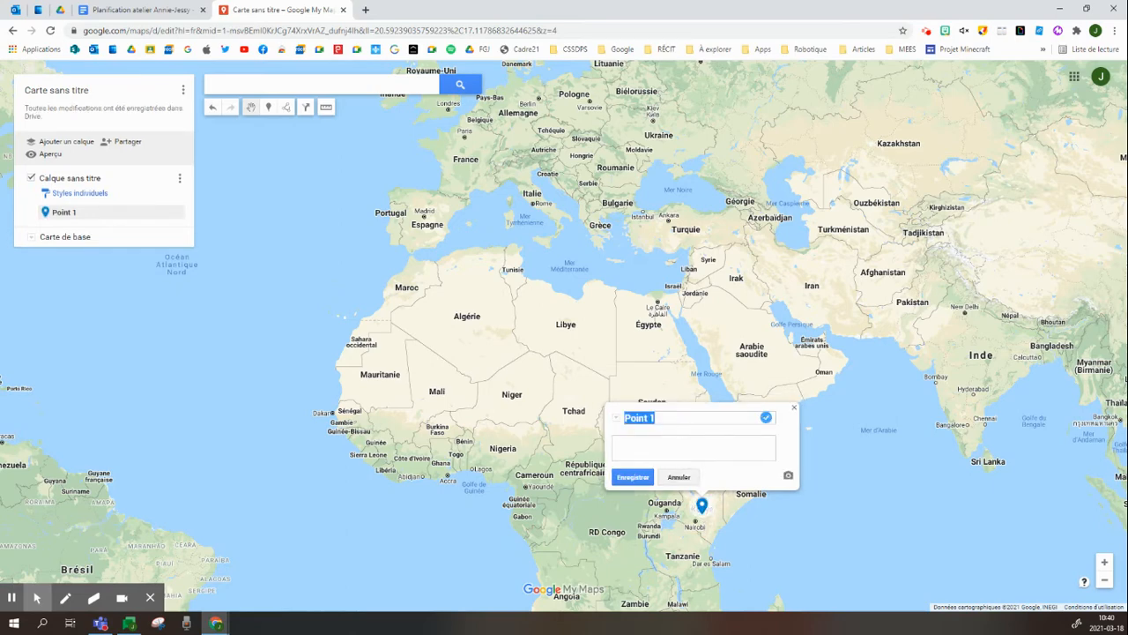
text(Kenya)
- Paste the copied French paragraph beginning "Le Kenya est un pays d'Afrique de l'Est" as the marker's description
click(618, 450)
right_click(645, 448)
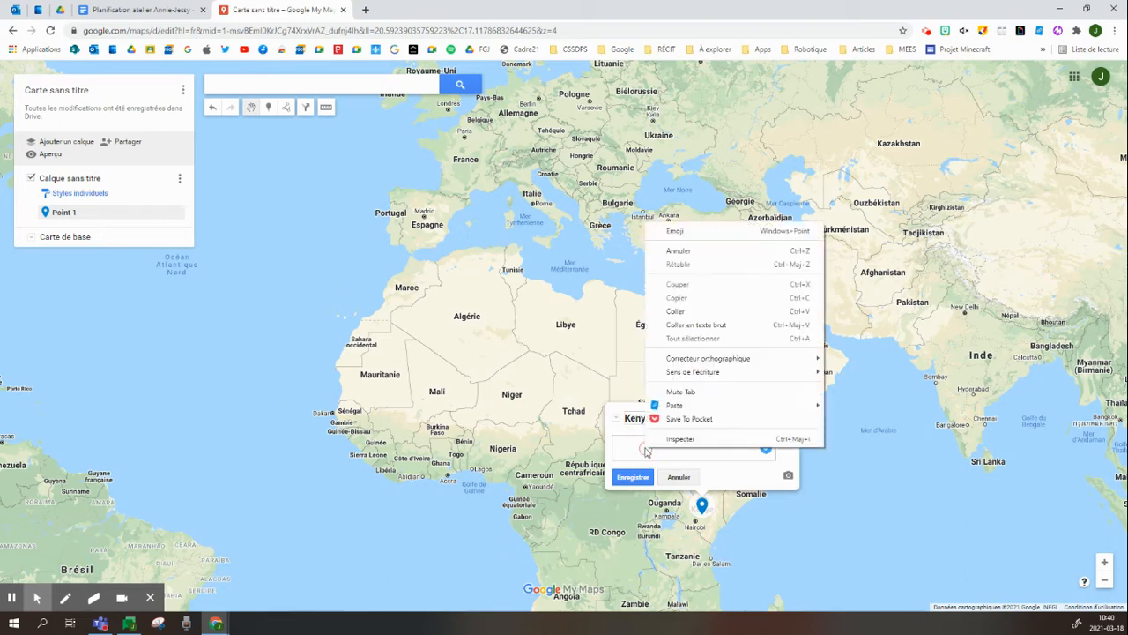
click(706, 313)
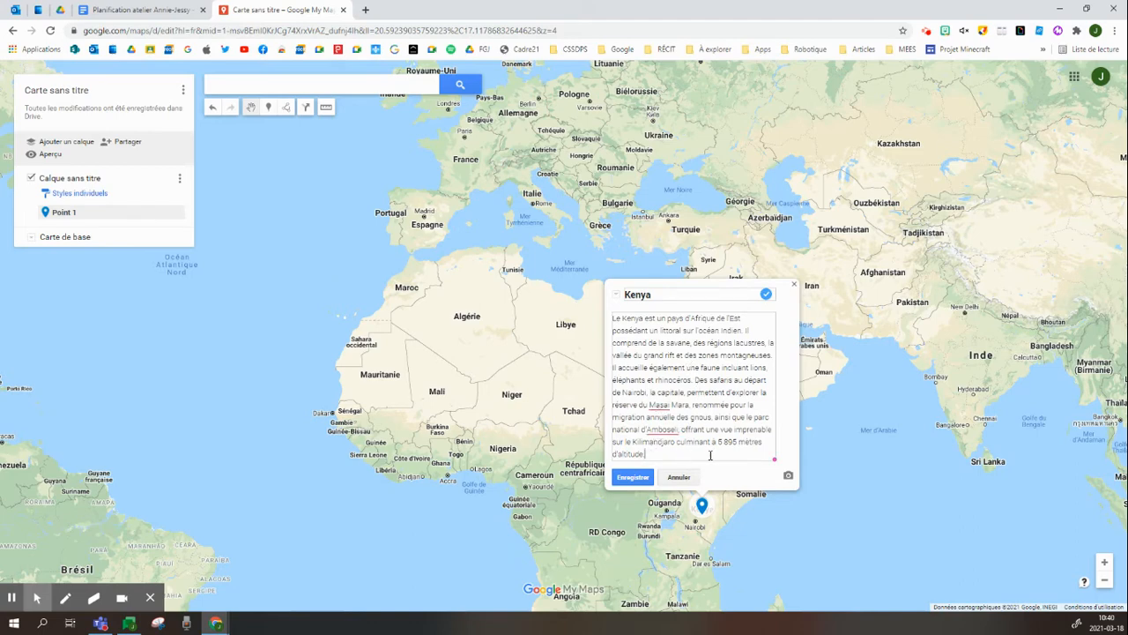
- Add the photo of giraffes in the savanna to the Kenya marker from a Google image search for "kenya"
click(789, 477)
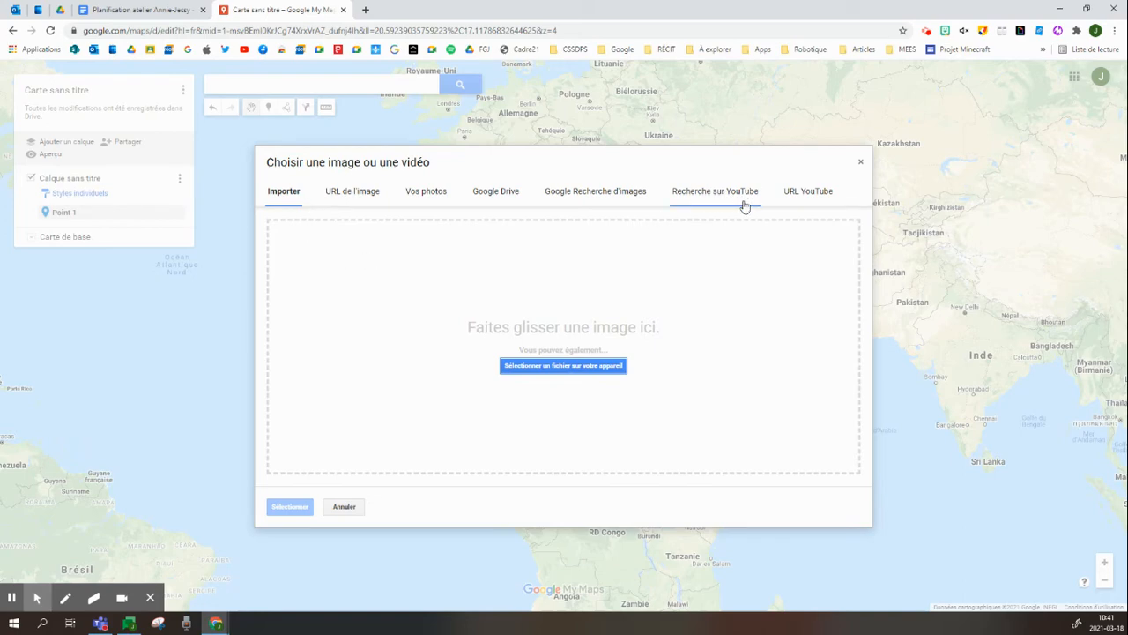
click(575, 196)
click(397, 229)
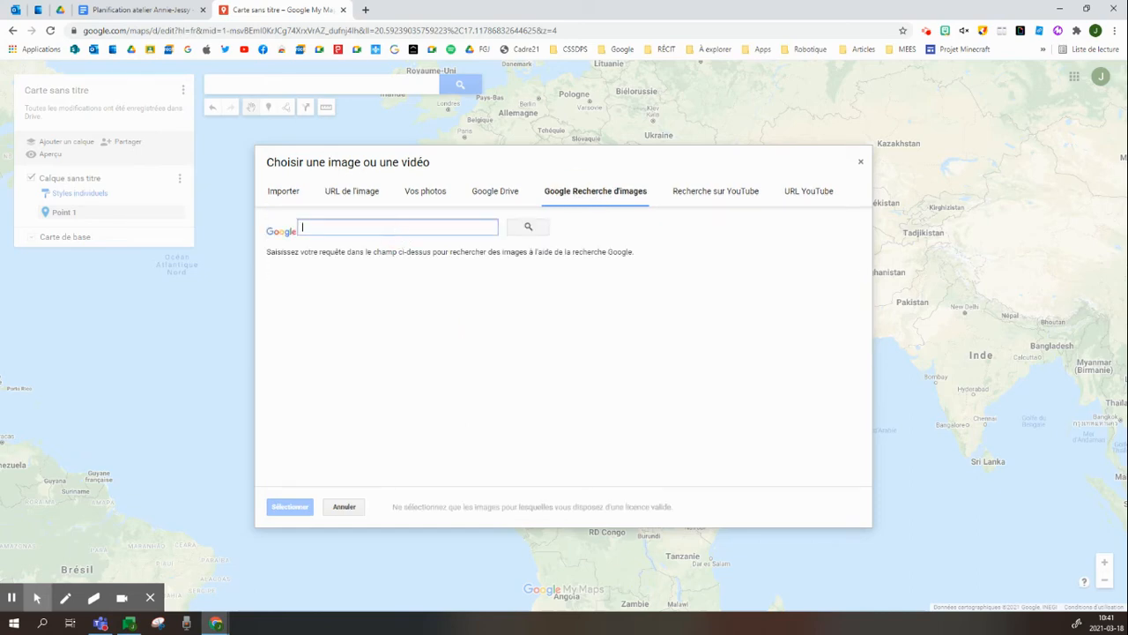
text(ker)
click(528, 226)
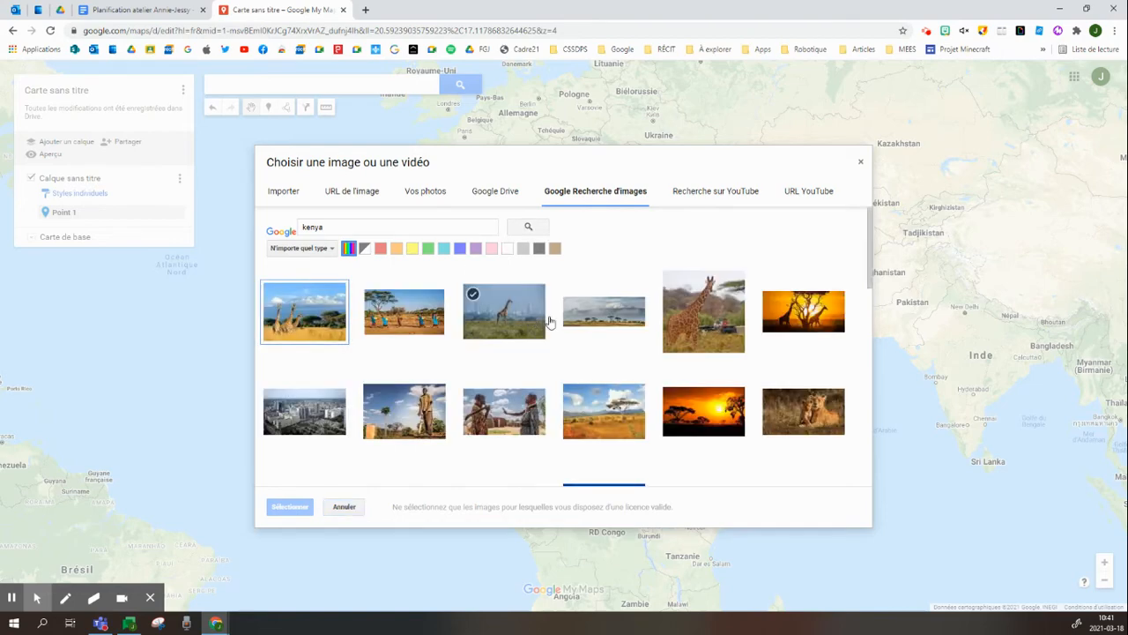
click(308, 317)
click(436, 316)
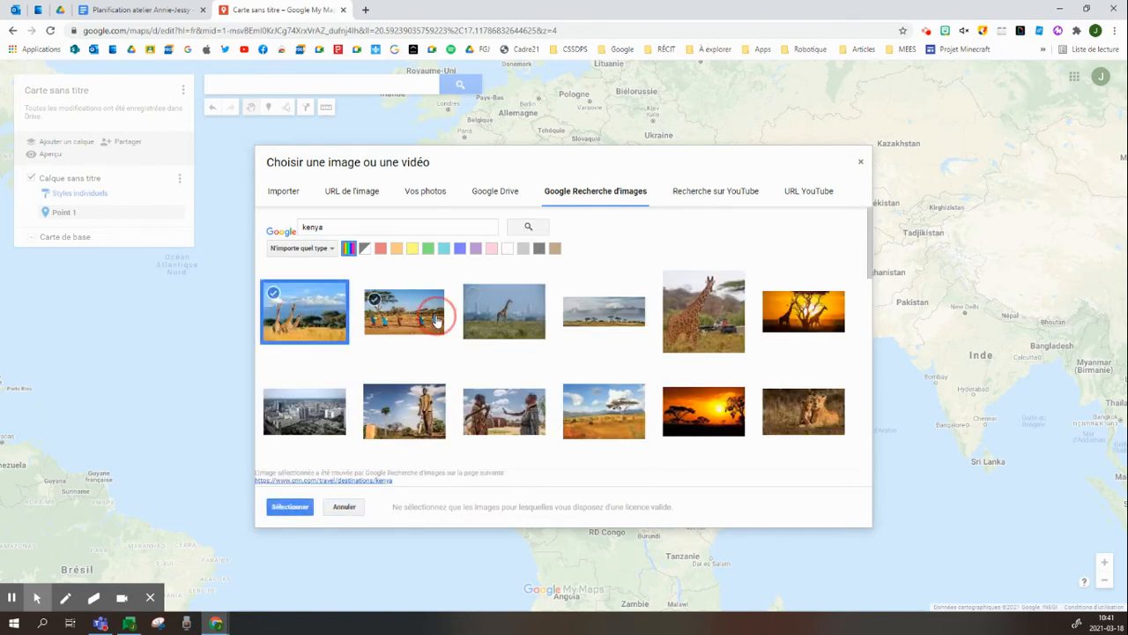
click(272, 310)
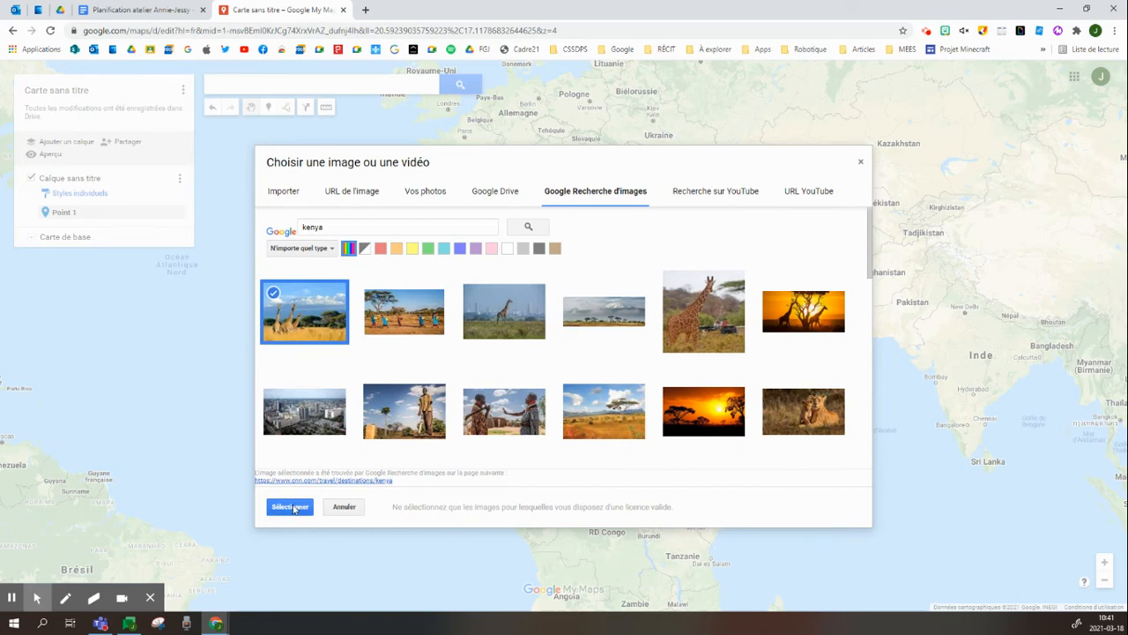
click(291, 508)
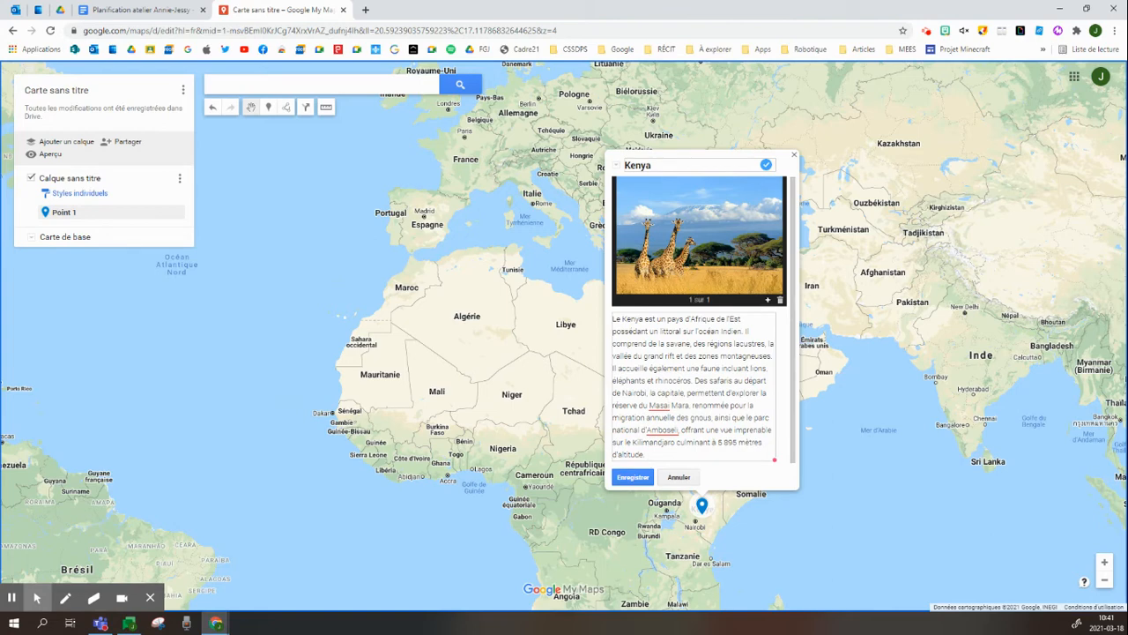
- Add the orange sunset photo with silhouetted trees from a "kenya" image search as a second picture and save the marker
click(769, 301)
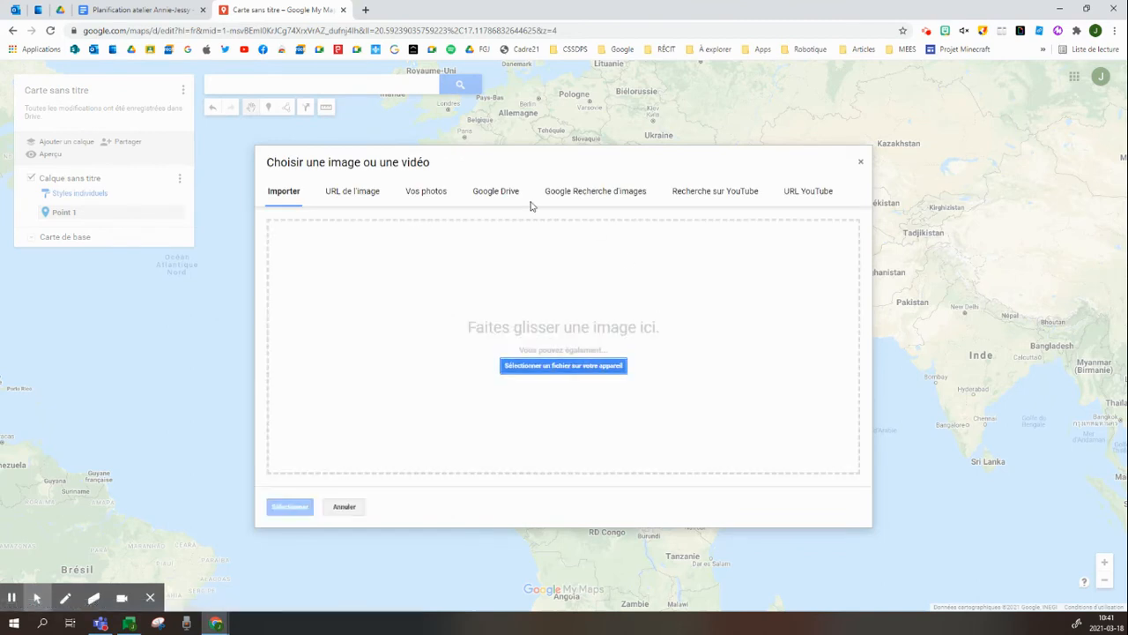
click(597, 191)
click(432, 226)
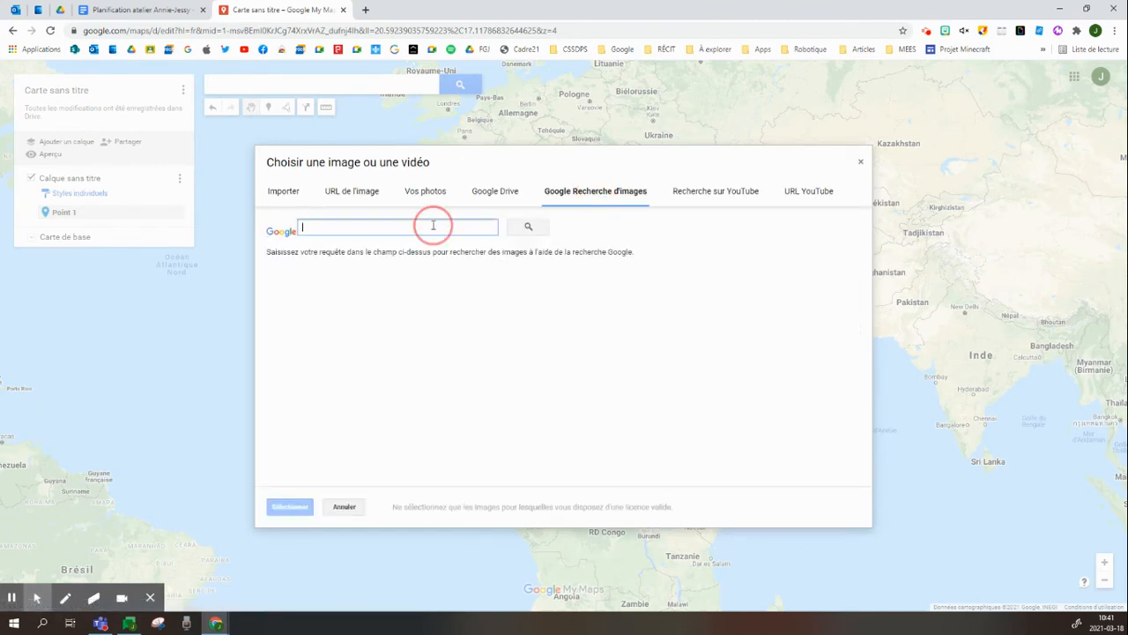
text(ker)
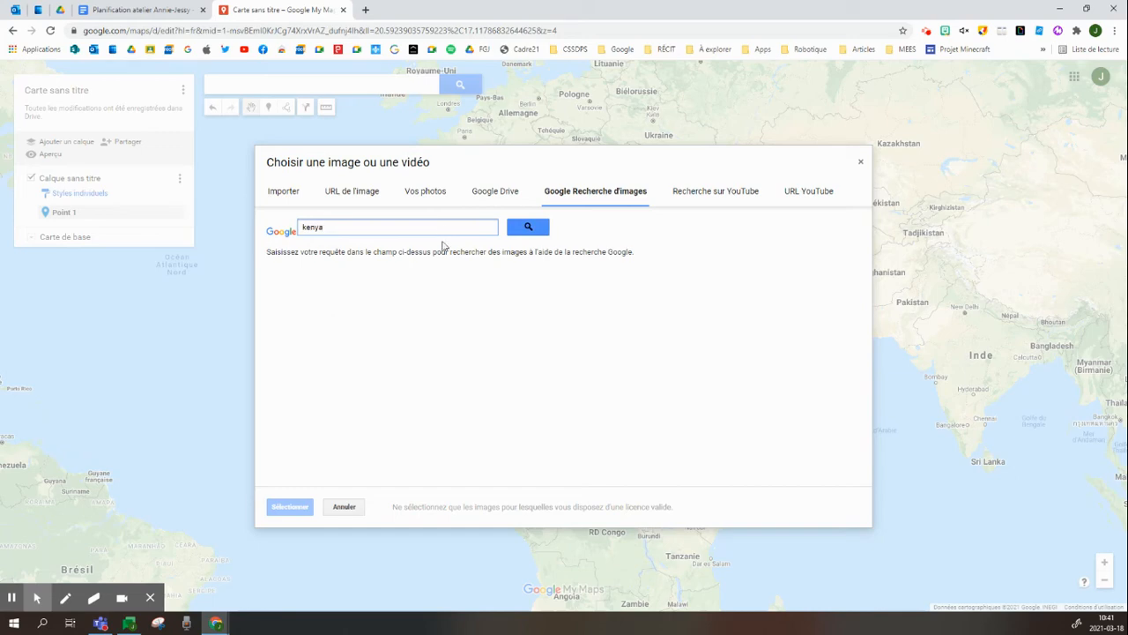
text(ya)
click(528, 227)
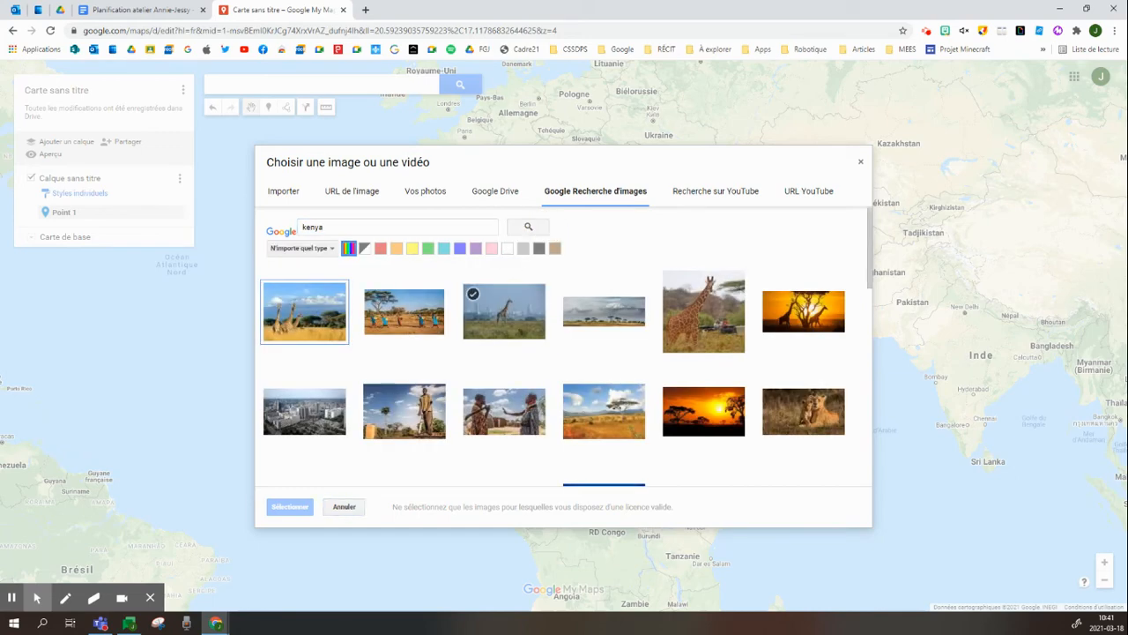
click(679, 412)
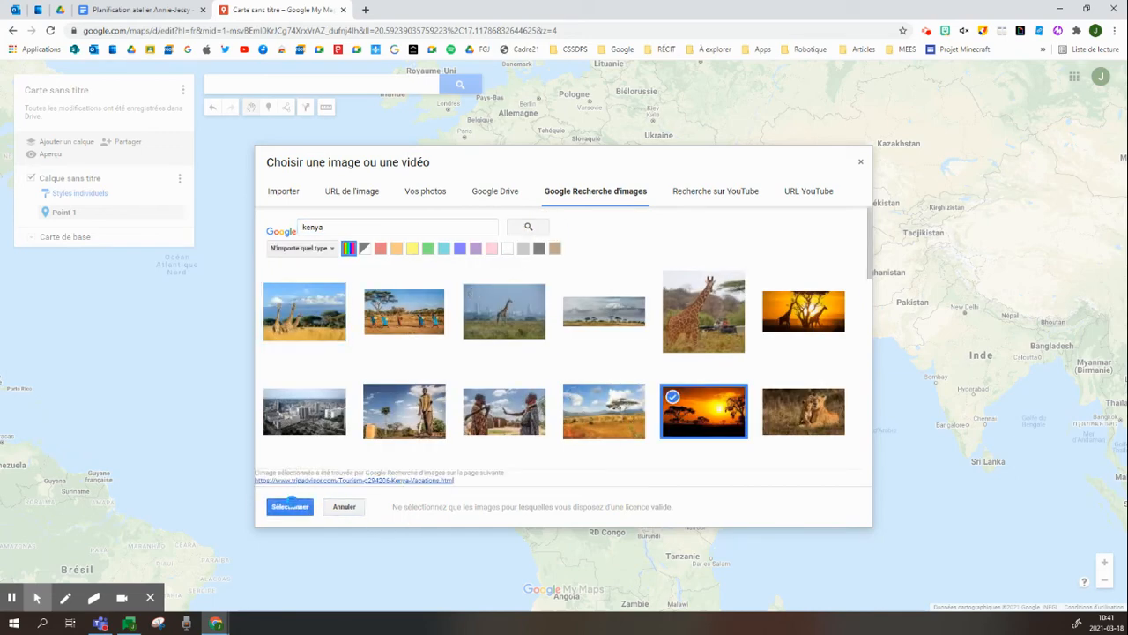
click(291, 506)
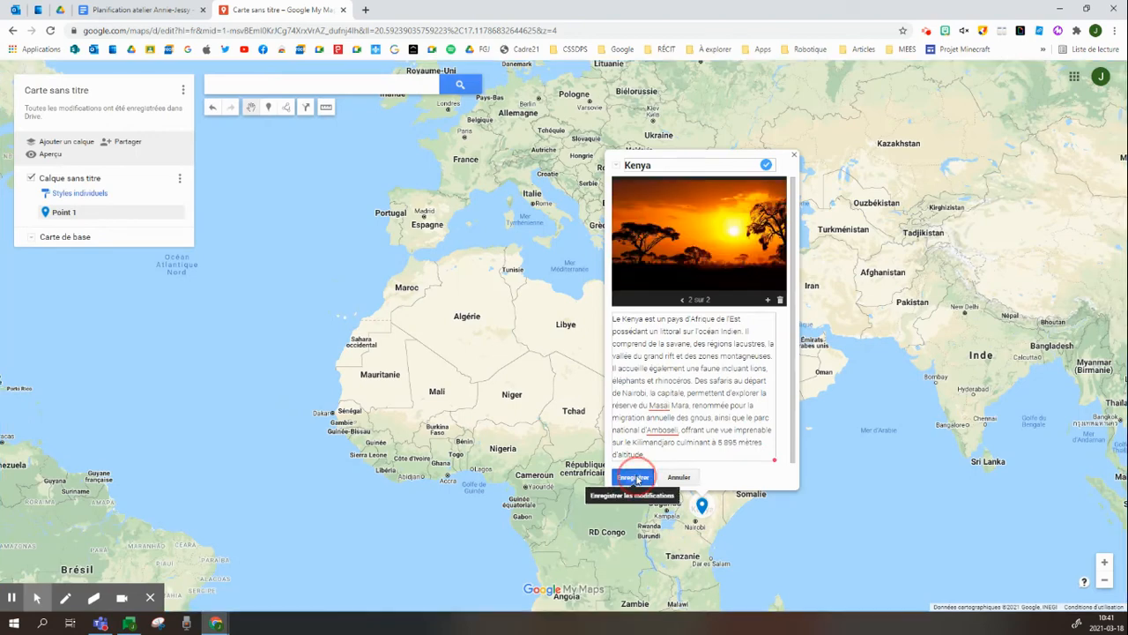
click(634, 478)
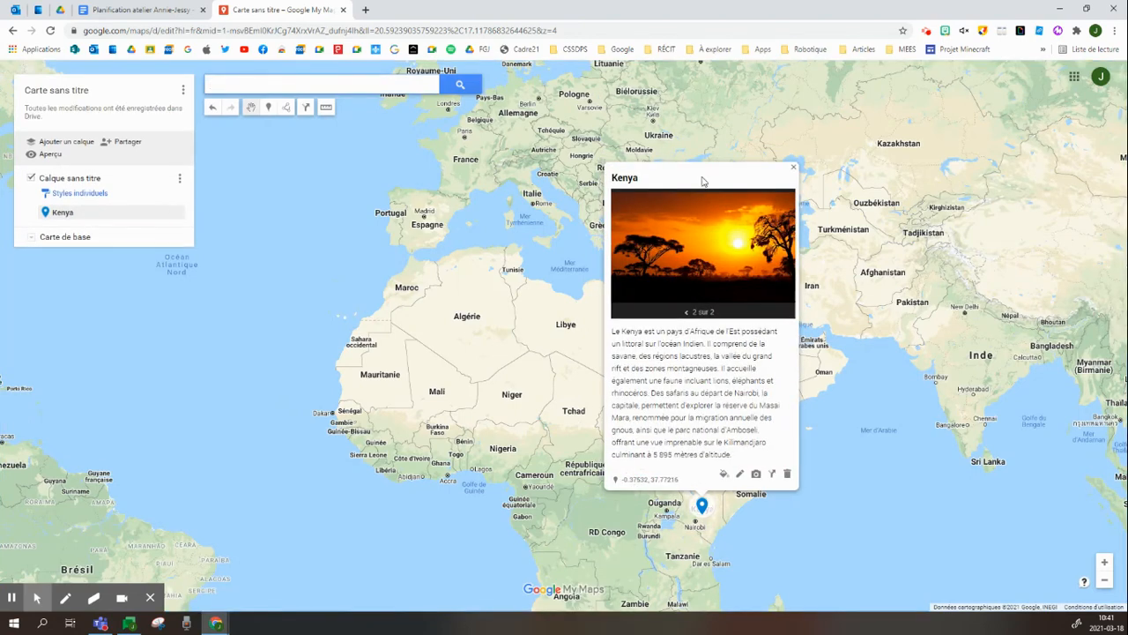
- Browse back and forth between the two photos on the Kenya marker's card
click(686, 312)
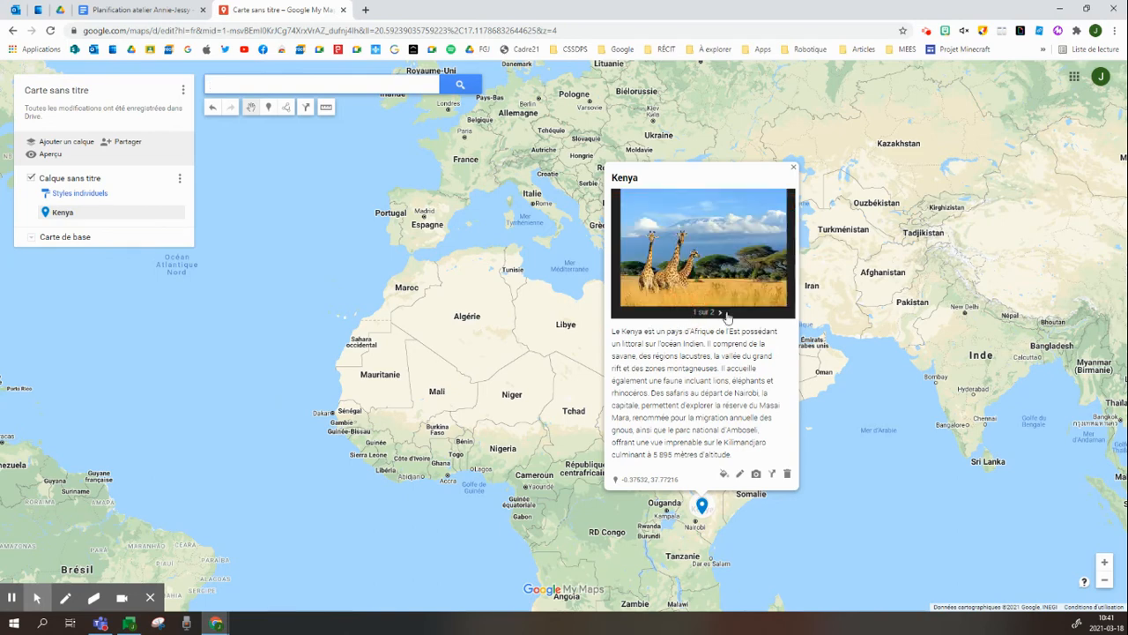
click(721, 313)
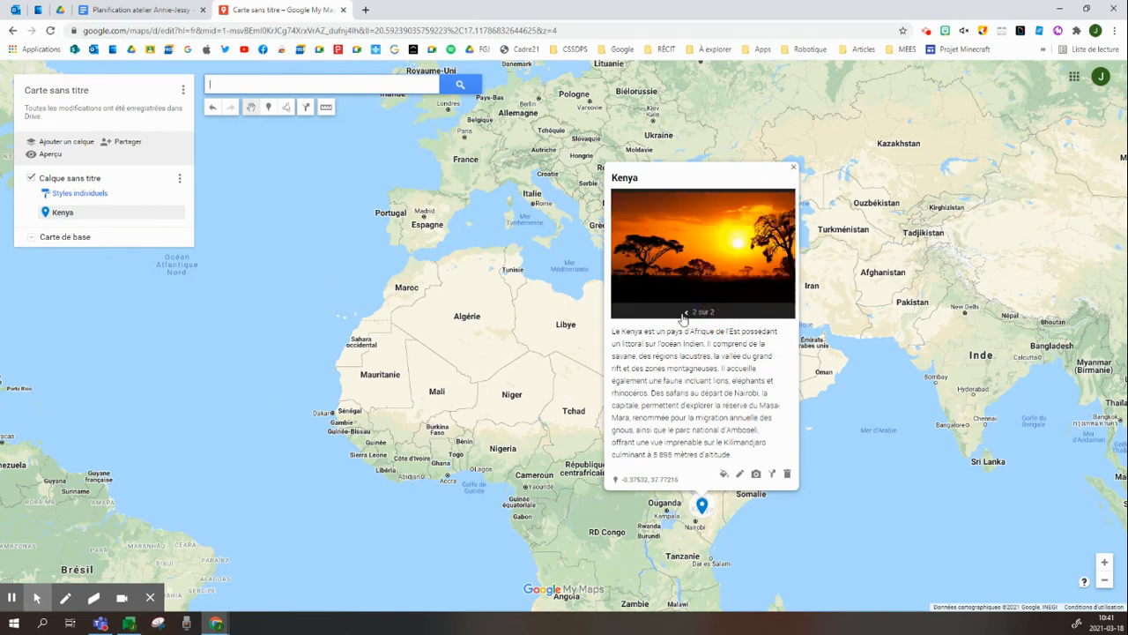
click(686, 314)
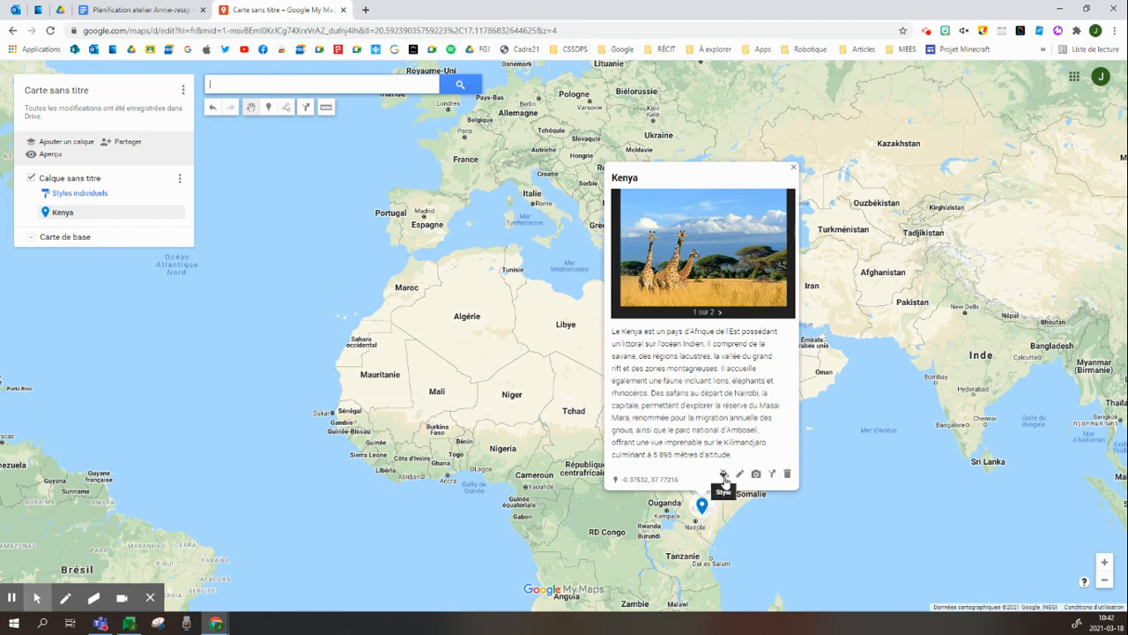
- Change the Kenya marker's style to a red colour with the star icon
click(723, 474)
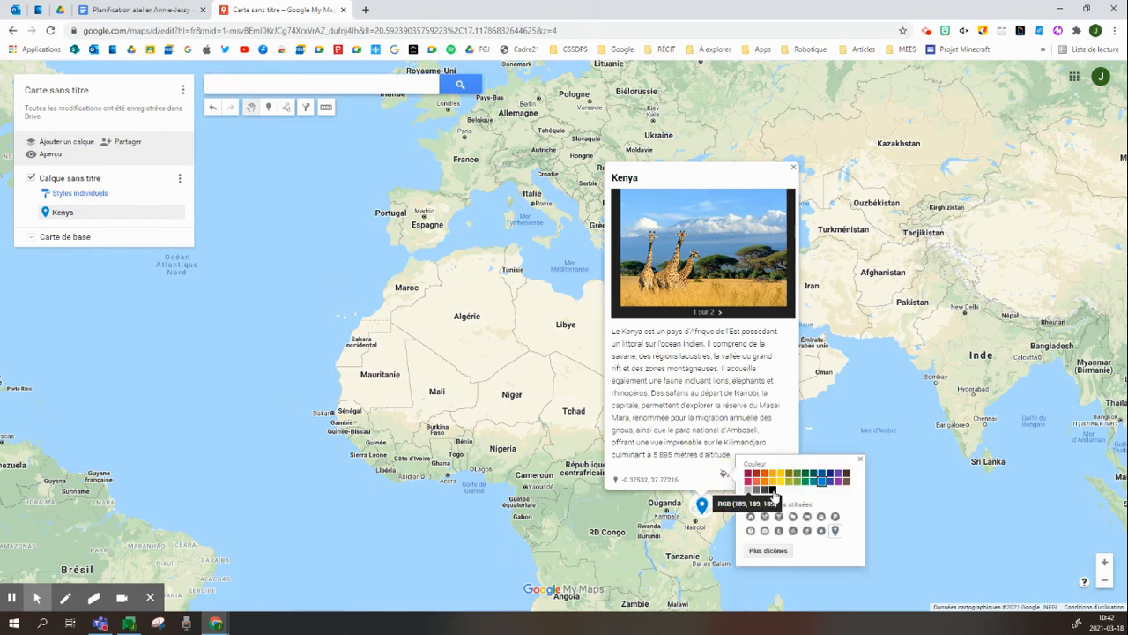
click(756, 481)
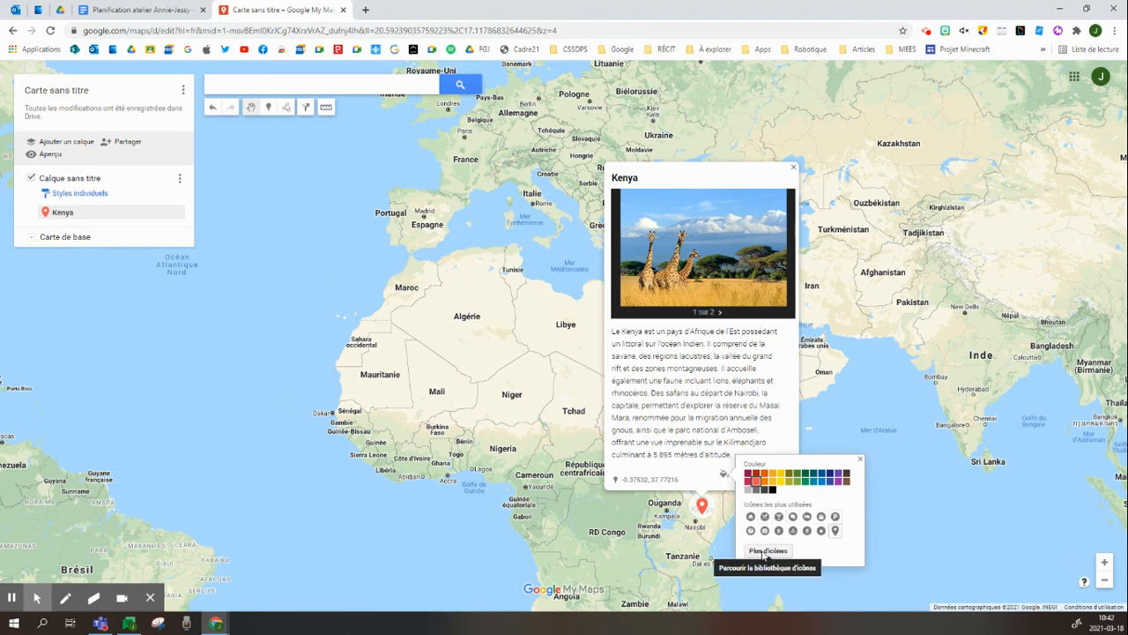
click(821, 530)
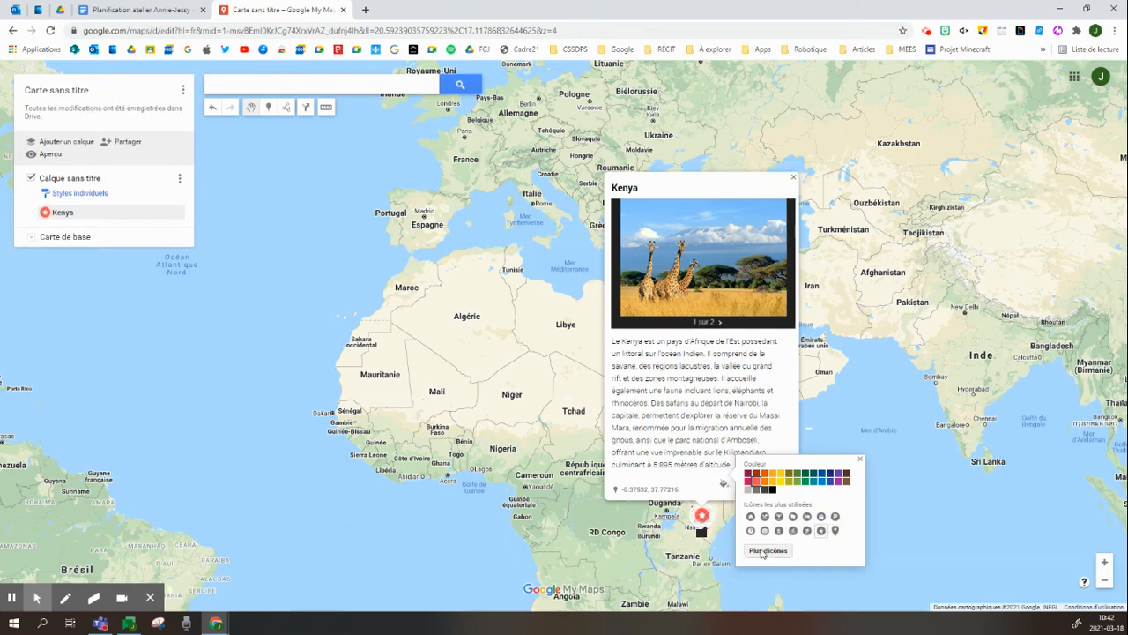
click(693, 481)
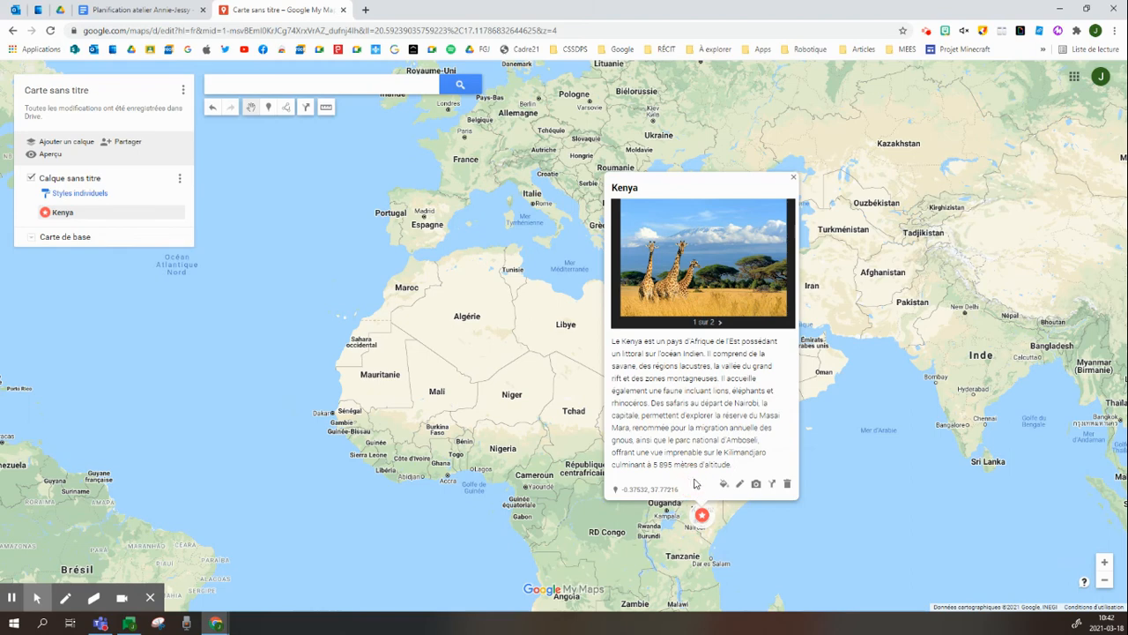